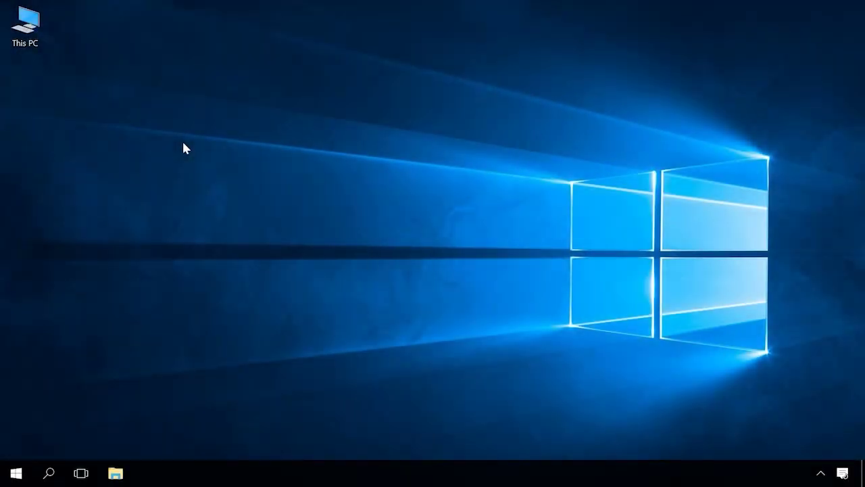
# Step: Open Computer Management from This PC's context menu and go to its Disk Management section
pyautogui.rightClick(32, 26)
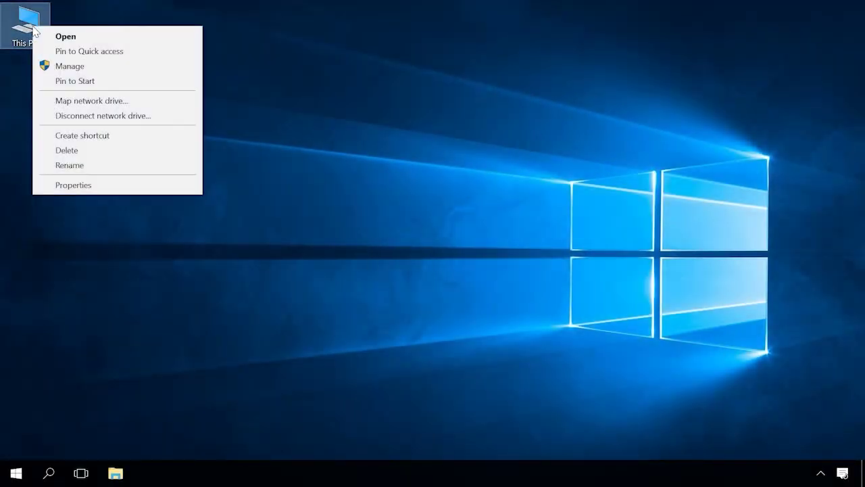
pyautogui.click(73, 67)
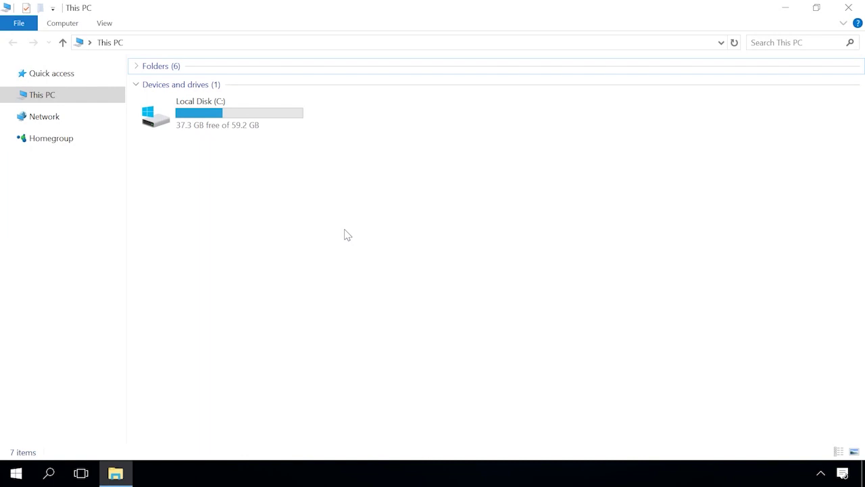
pyautogui.click(75, 26)
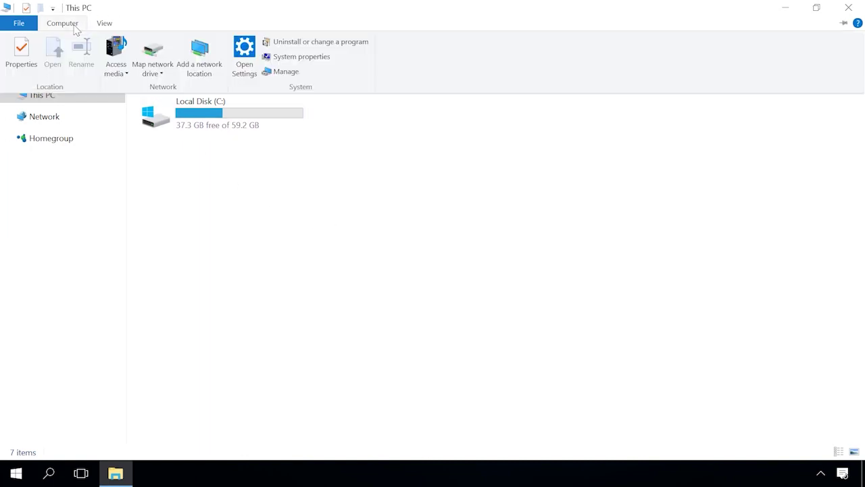
pyautogui.click(282, 73)
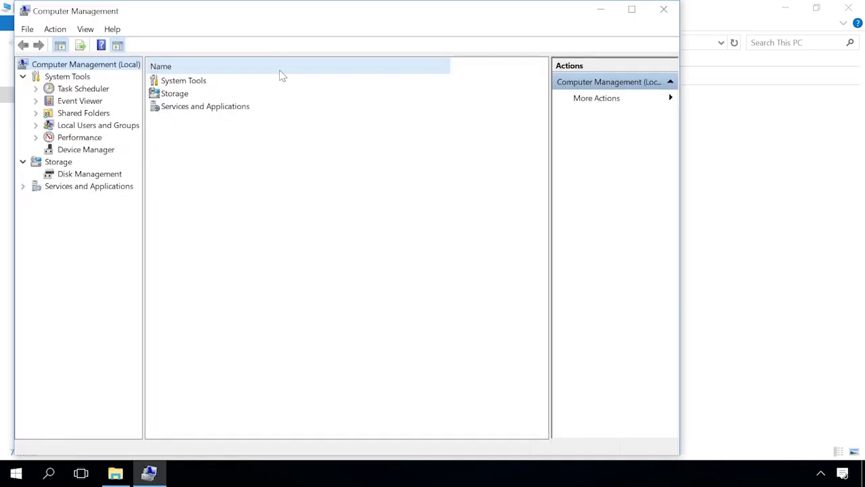
pyautogui.click(106, 177)
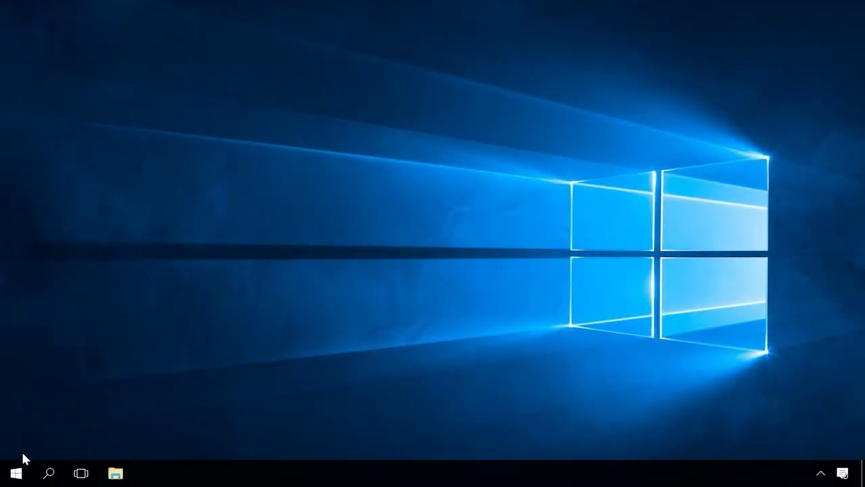
# Step: Launch Disk Management from the Win+X menu and bring up the C: partition's context menu
pyautogui.rightClick(16, 472)
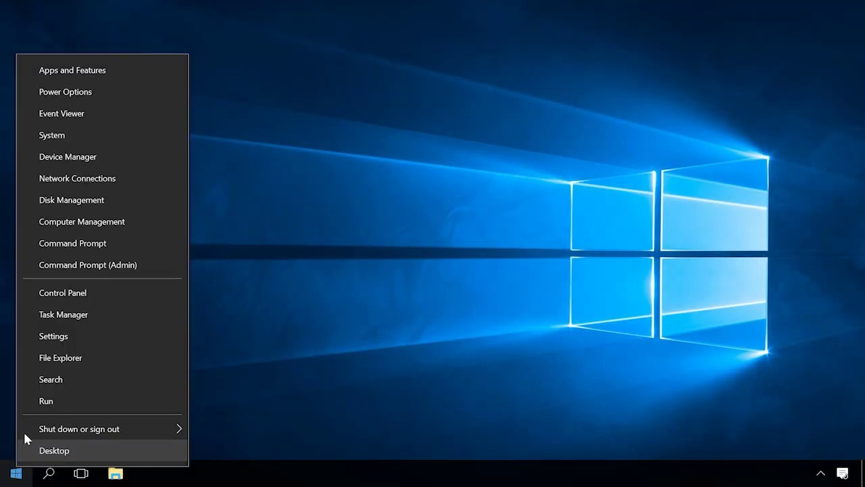
pyautogui.click(77, 200)
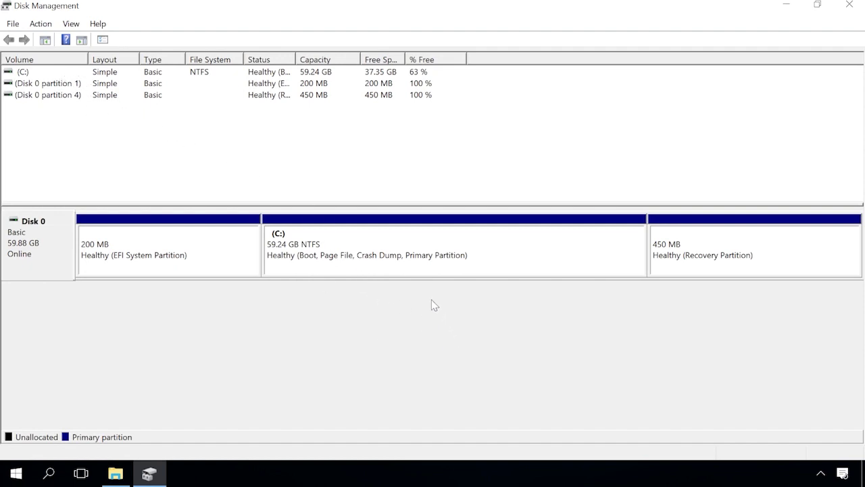
pyautogui.click(411, 242)
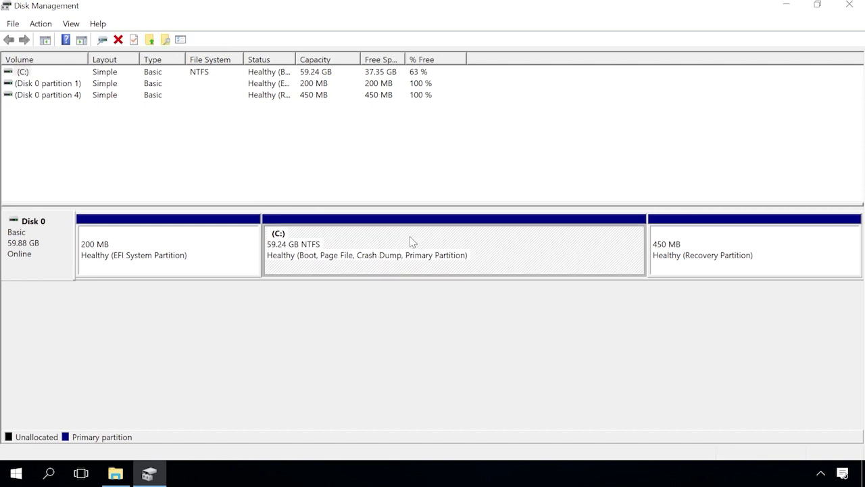
pyautogui.rightClick(411, 242)
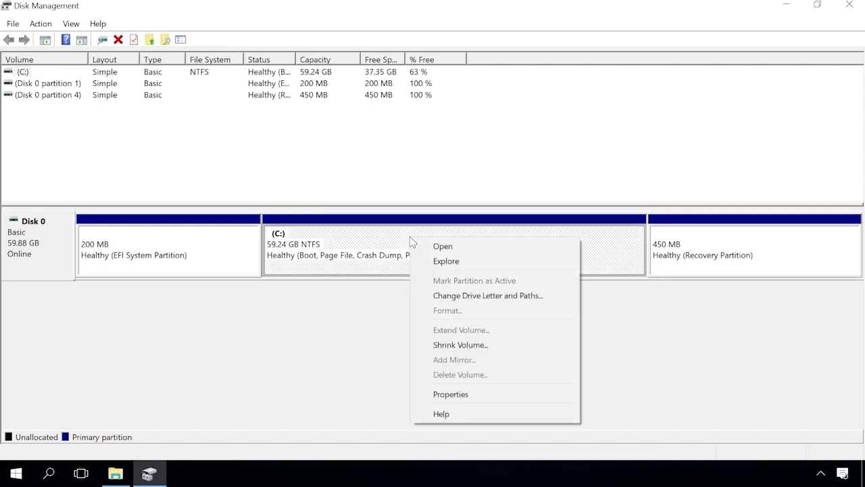
# Step: Shrink the 59.24 GB C: volume by 2000 MB, replacing the 40000 entry first typed
pyautogui.click(460, 346)
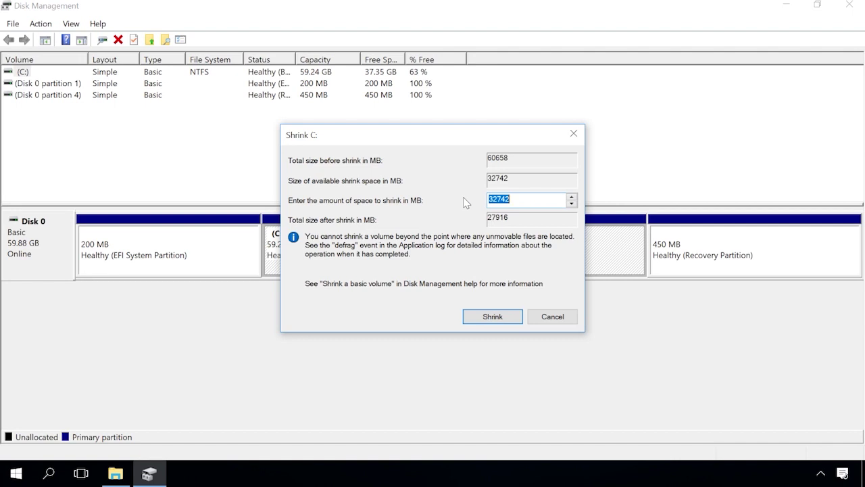
pyautogui.write('40000')
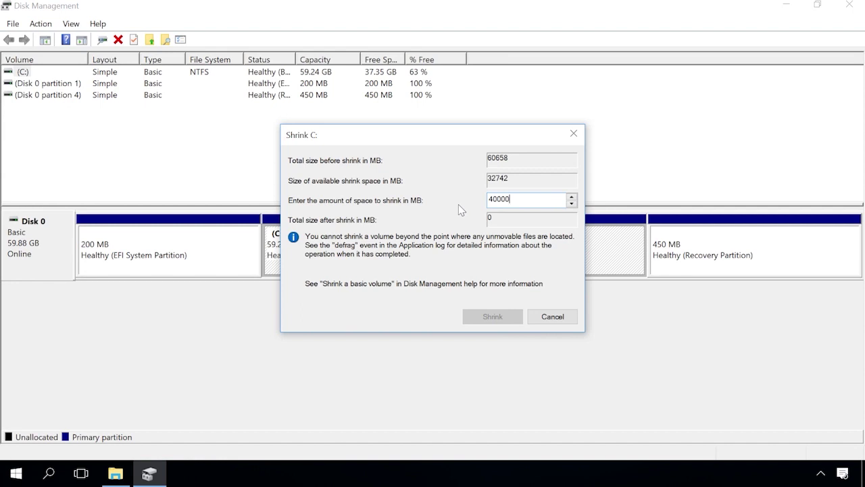
pyautogui.hotkey('ctrl', 'a')
pyautogui.write('2000')
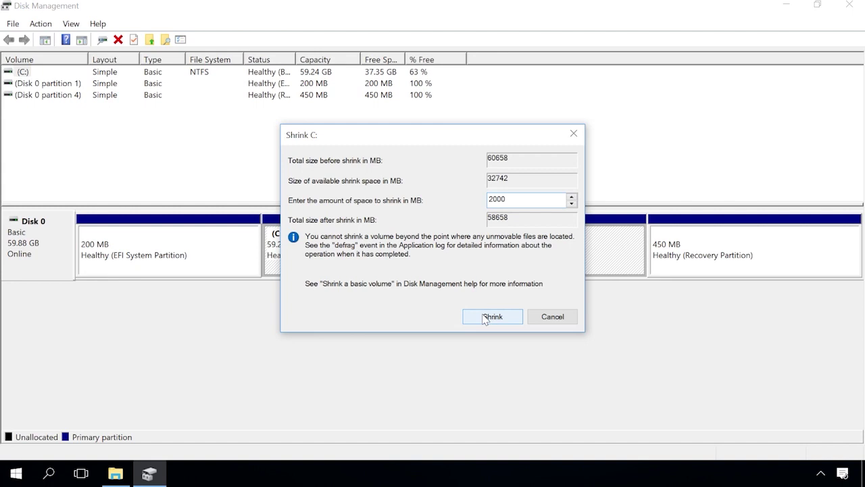
pyautogui.click(484, 318)
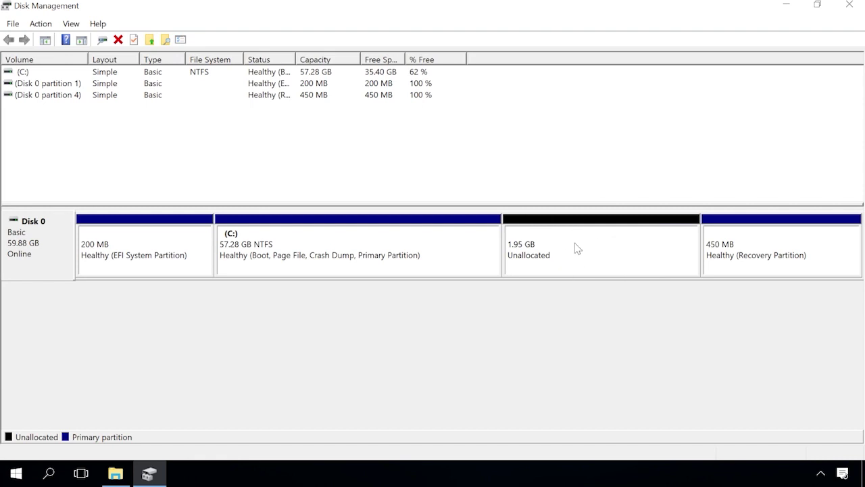
# Step: Create a 1999 MB simple volume with letter D, quick-formatted NTFS as New Volume, in the unallocated space
pyautogui.click(579, 251)
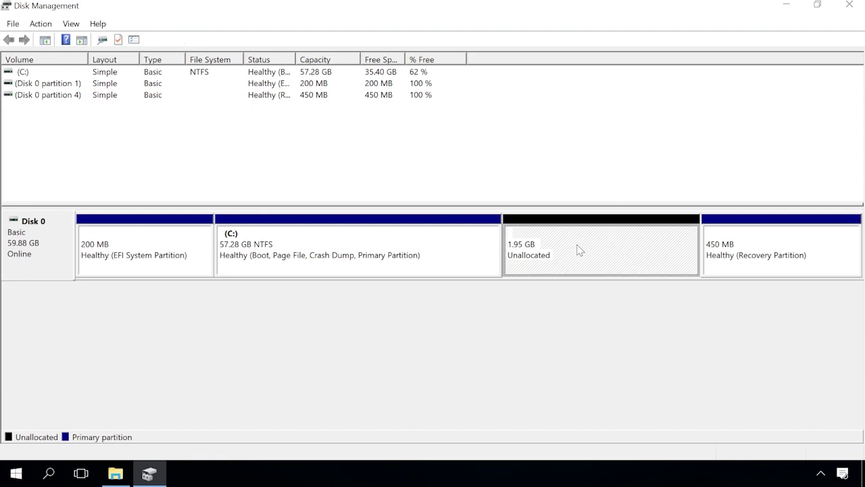
pyautogui.rightClick(579, 250)
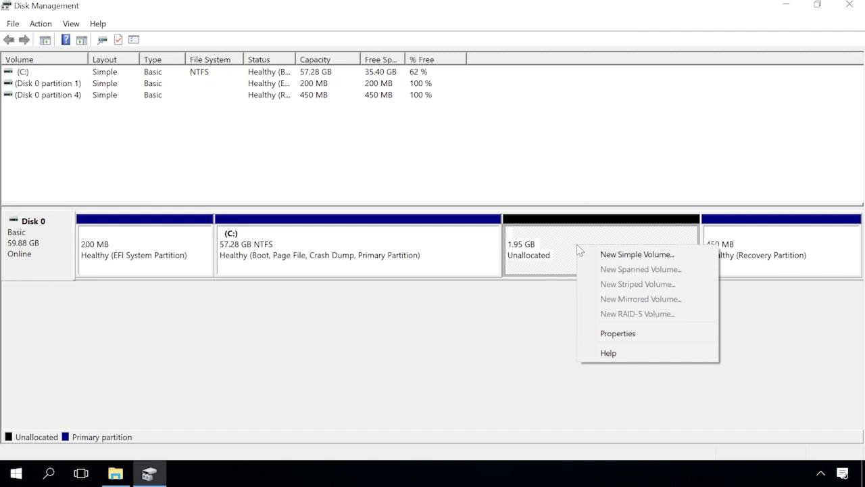
pyautogui.click(624, 254)
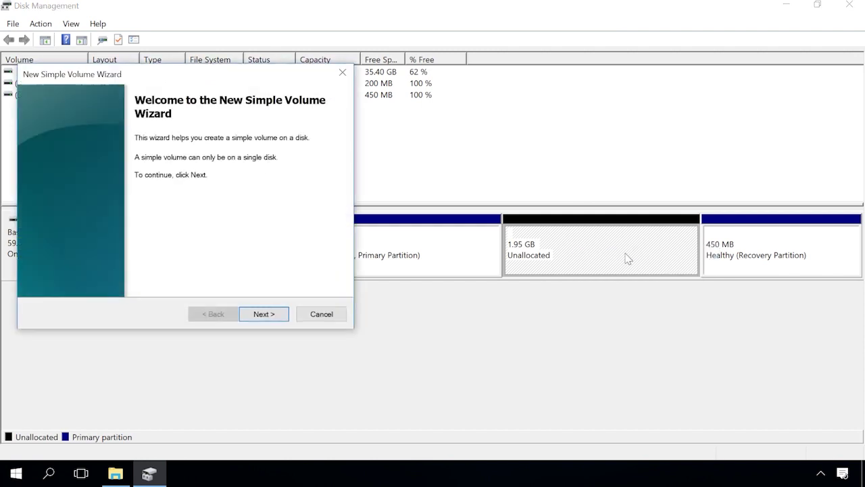
pyautogui.click(269, 316)
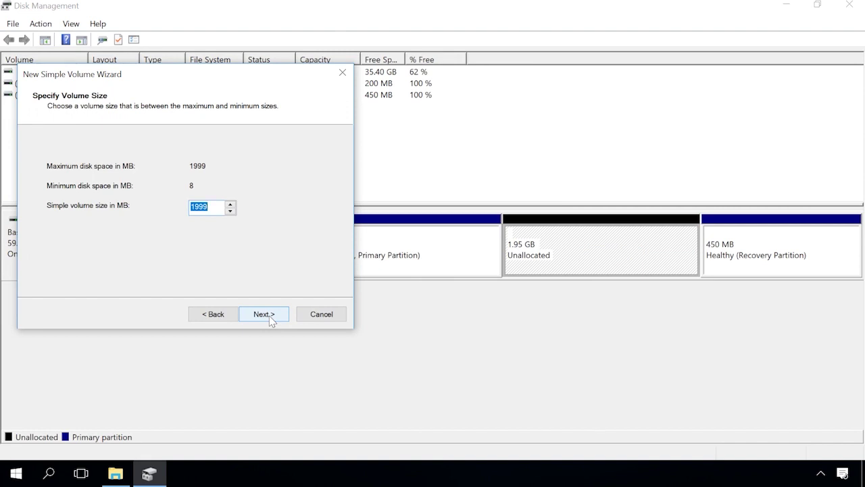
pyautogui.click(264, 314)
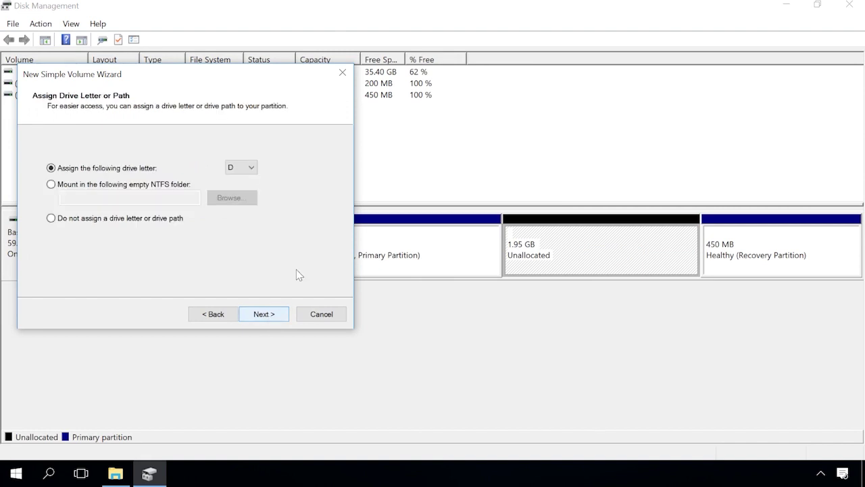
pyautogui.click(265, 315)
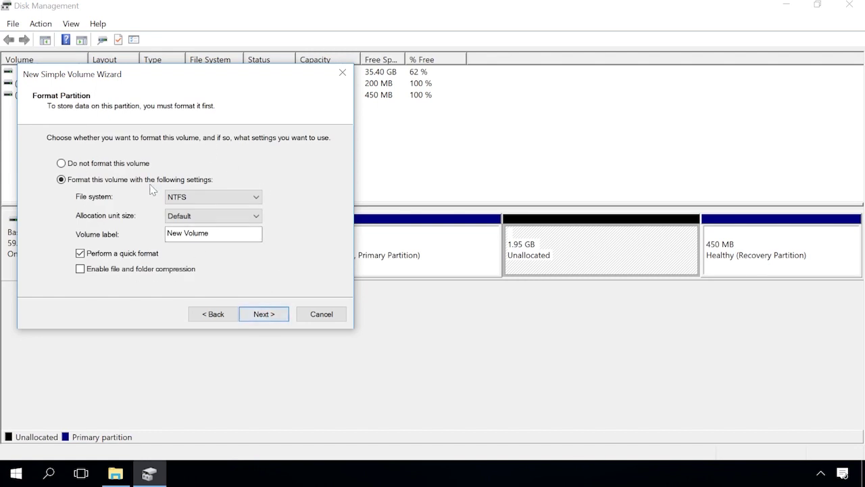
pyautogui.click(252, 317)
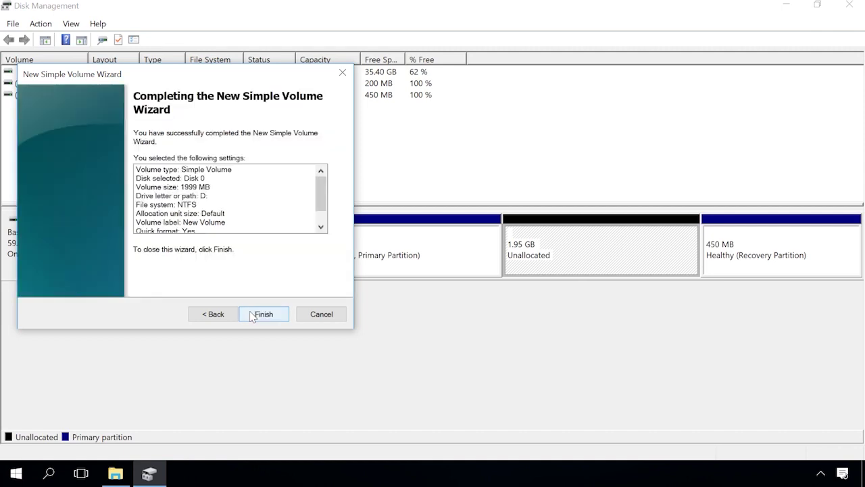
pyautogui.click(252, 315)
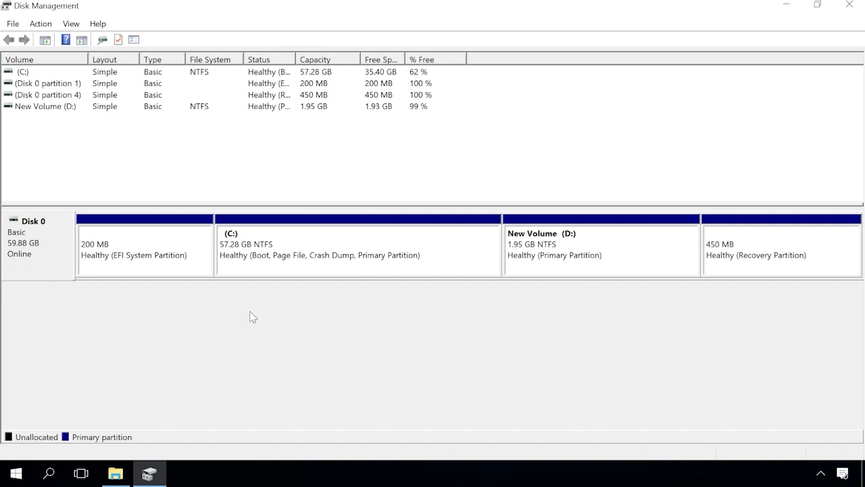
# Step: Open File Explorer and select the New Volume (D:) drive
pyautogui.click(117, 473)
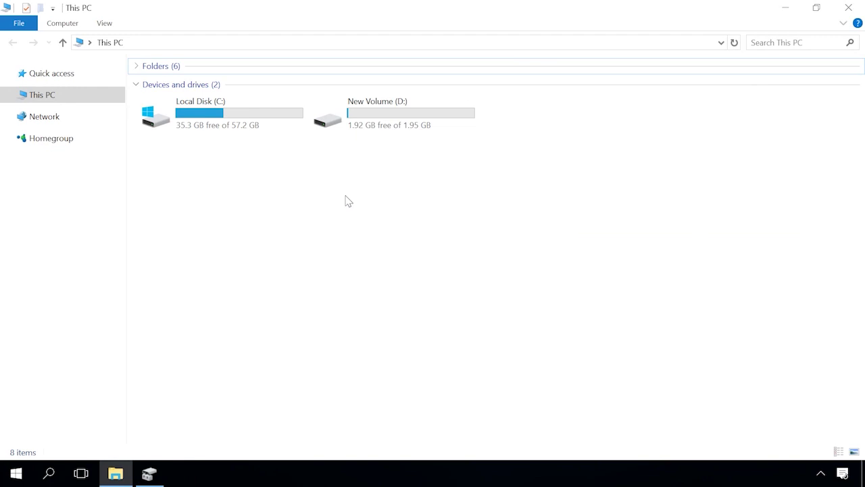
pyautogui.click(356, 121)
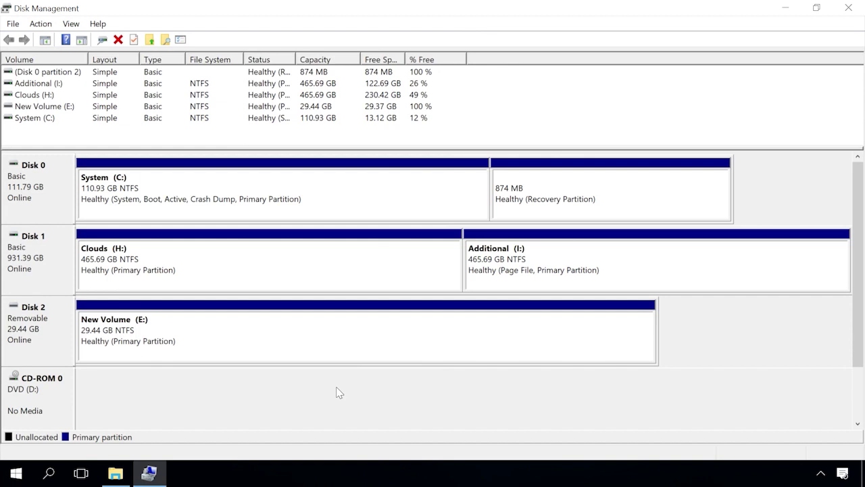
# Step: Shrink Disk 2's New Volume (E:) by 3000 MB with Shrink Volume
pyautogui.click(315, 320)
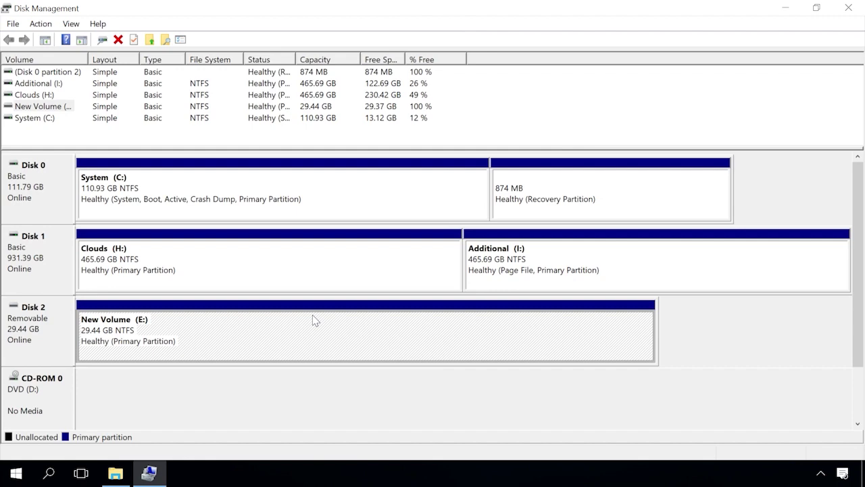
pyautogui.rightClick(314, 320)
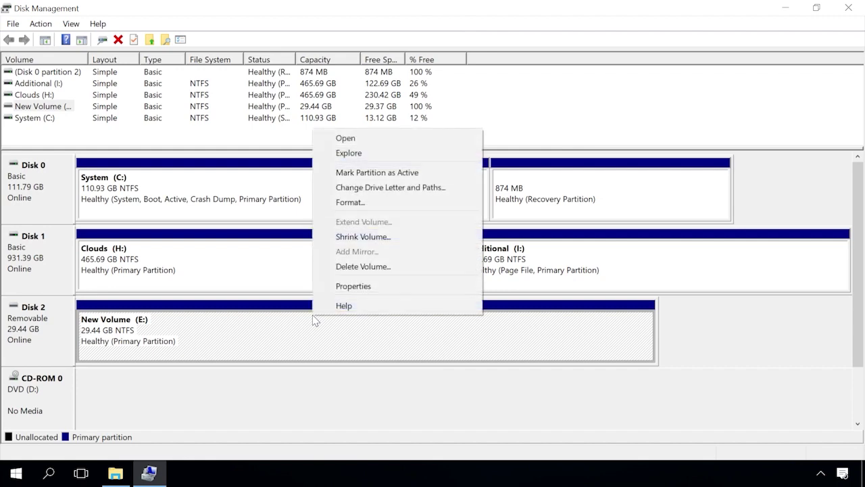
pyautogui.click(375, 237)
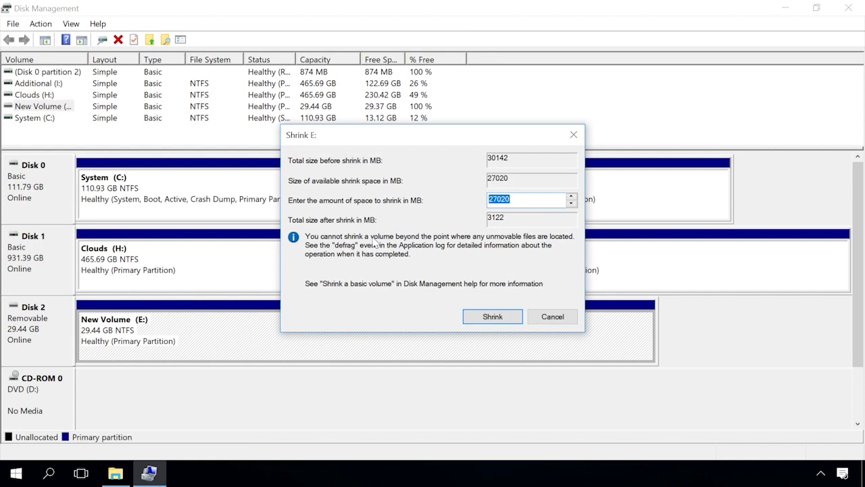
pyautogui.write('3000')
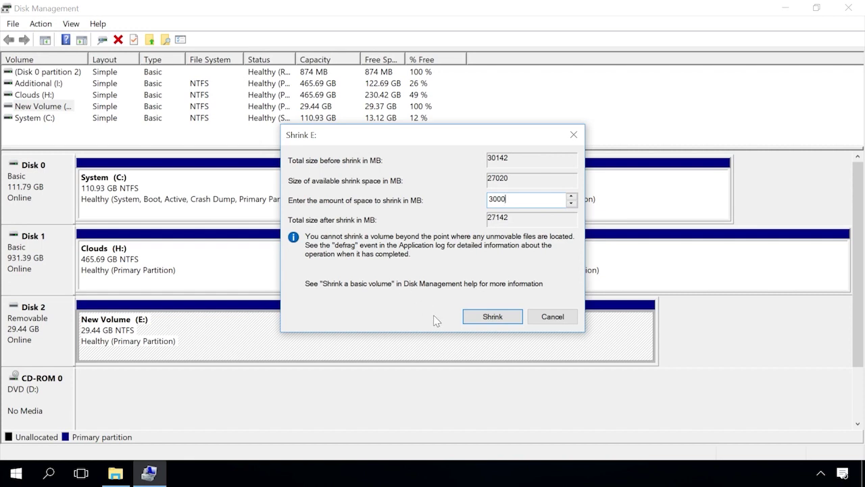
pyautogui.click(509, 319)
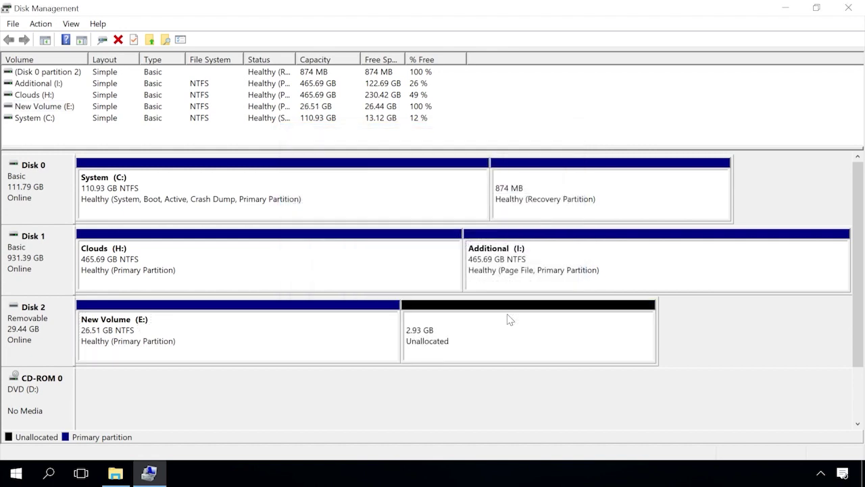
# Step: Create a default-size simple volume with letter F and NTFS file system in the 2.93 GB unallocated space
pyautogui.click(509, 319)
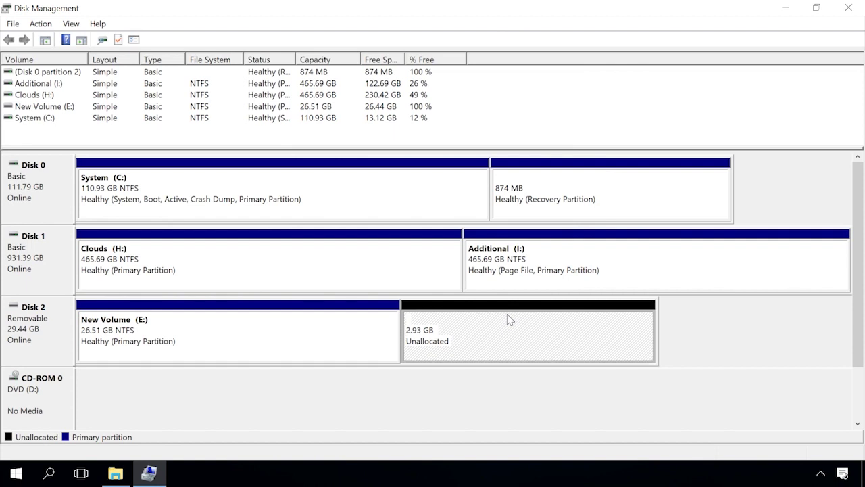
pyautogui.rightClick(509, 319)
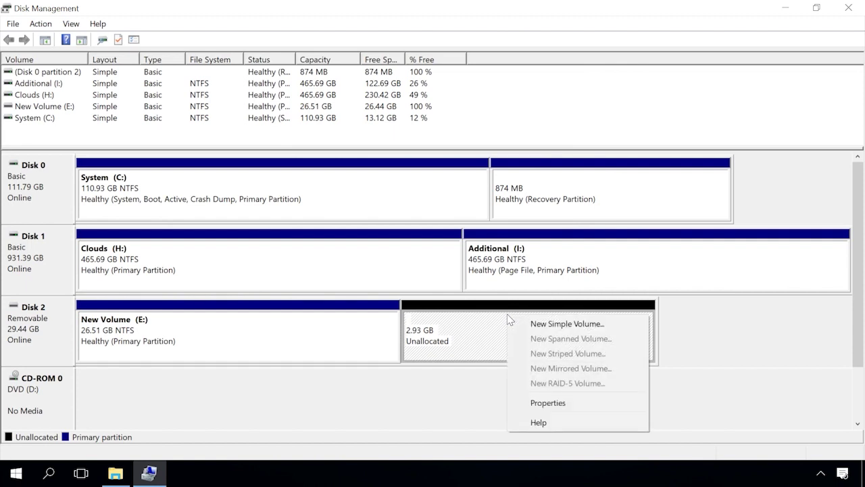
pyautogui.click(551, 324)
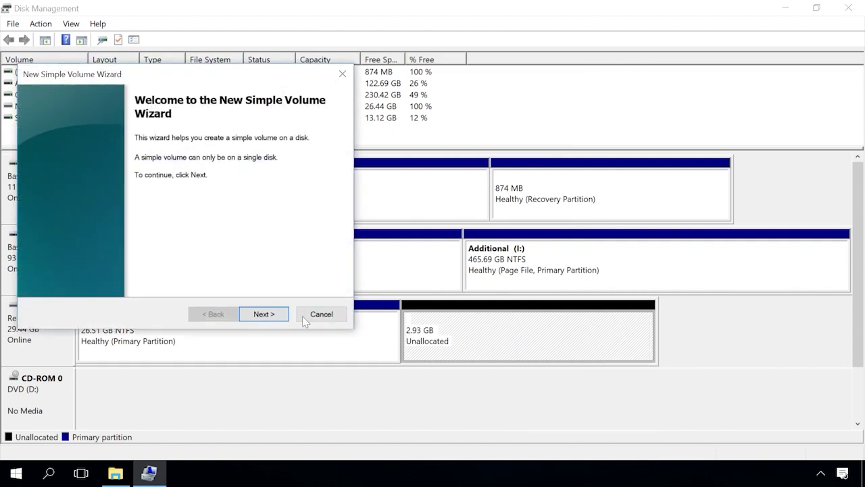
pyautogui.click(254, 318)
pyautogui.click(254, 318)
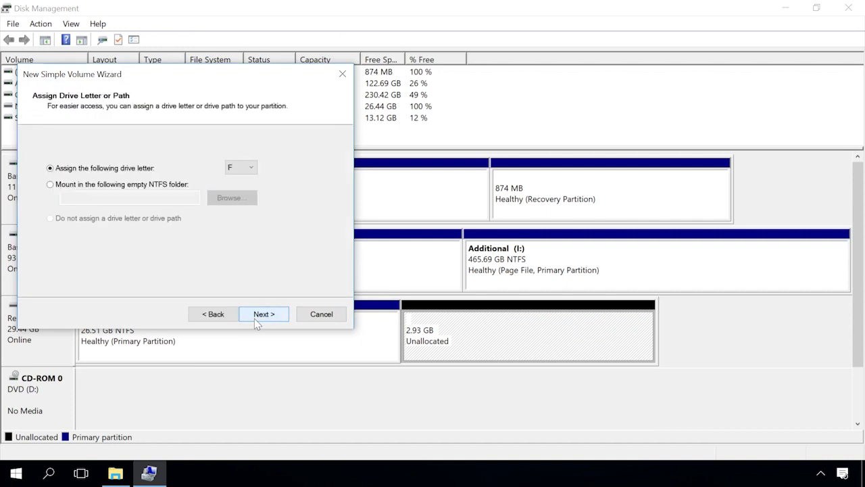
pyautogui.click(254, 318)
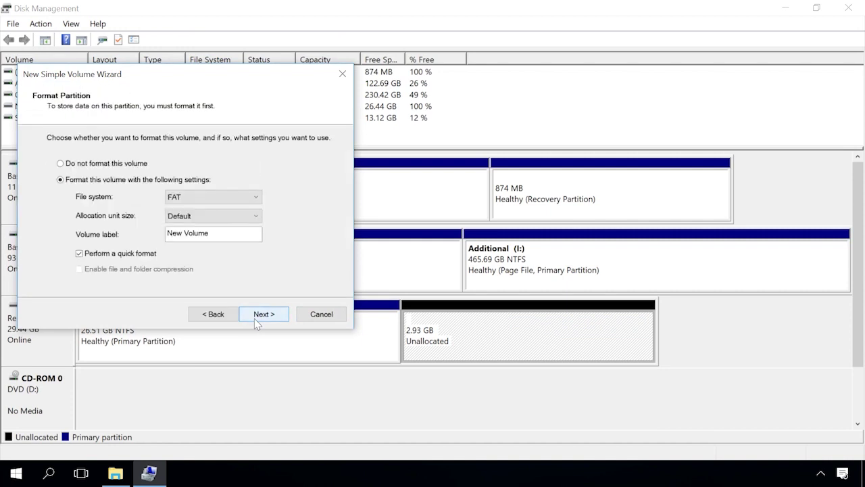
pyautogui.click(181, 199)
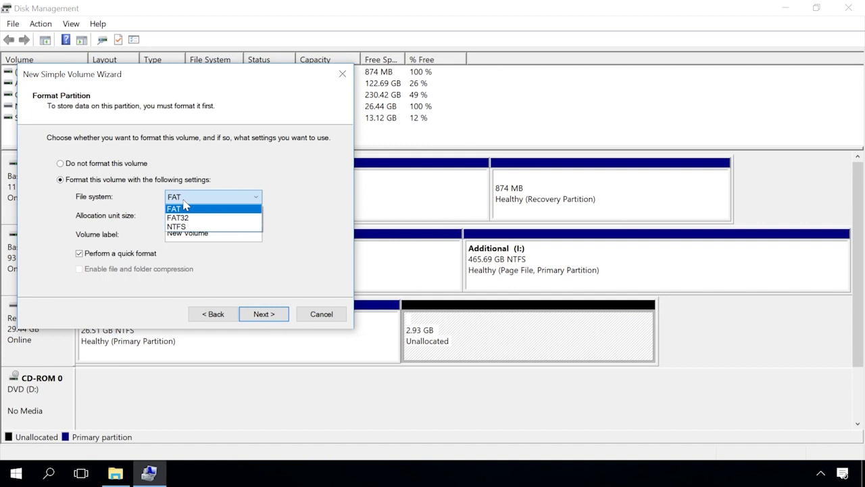
pyautogui.click(184, 227)
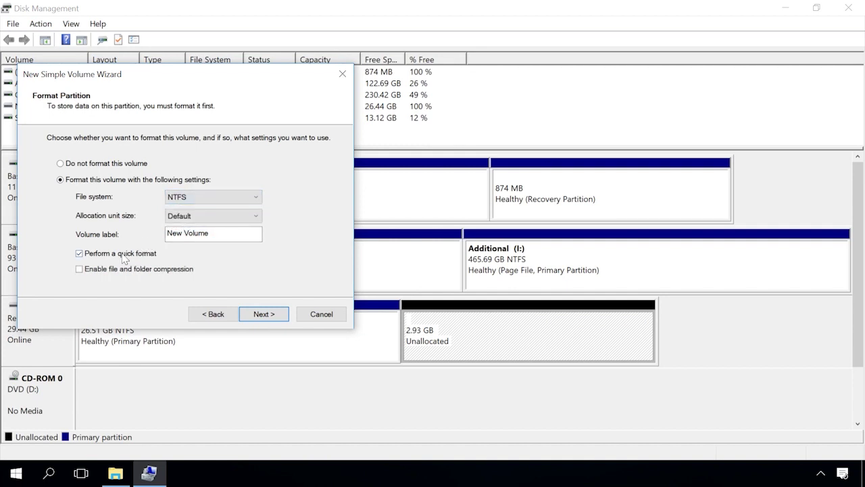
pyautogui.click(265, 316)
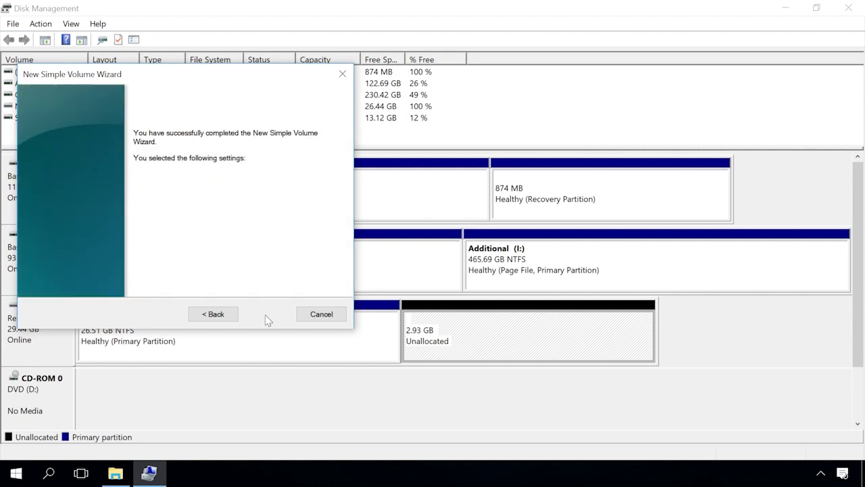
pyautogui.click(264, 314)
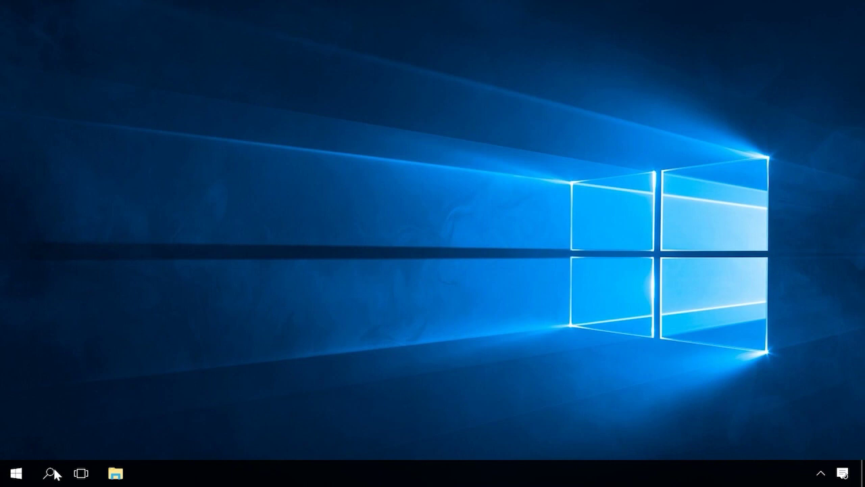
# Step: Launch Command Prompt as administrator and maximize its window
pyautogui.click(54, 469)
pyautogui.write('cmd')
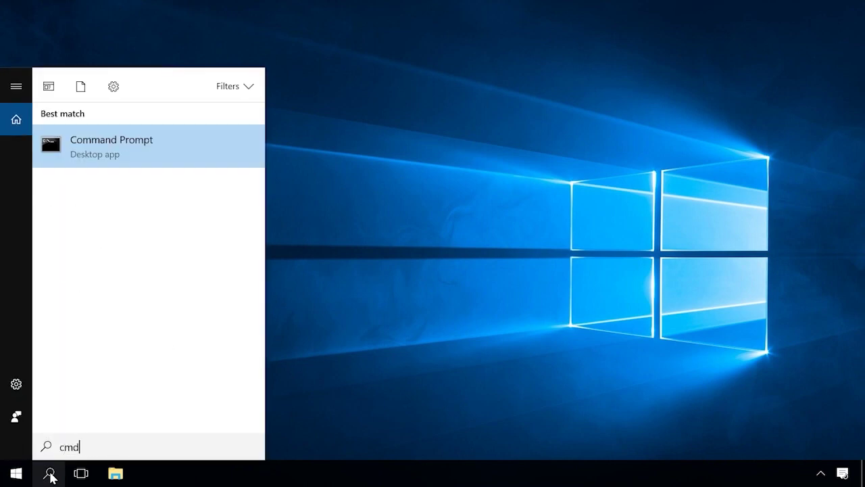
pyautogui.rightClick(150, 154)
pyautogui.click(133, 171)
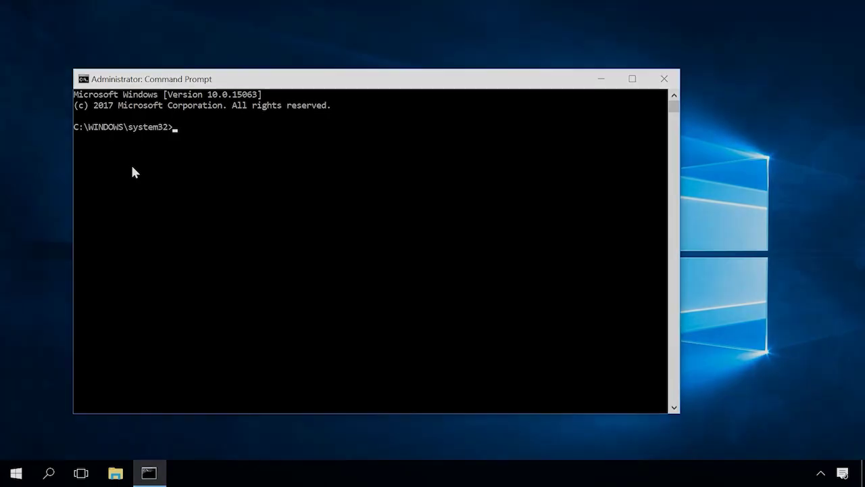
pyautogui.moveTo(328, 79); pyautogui.dragTo(328, 8)
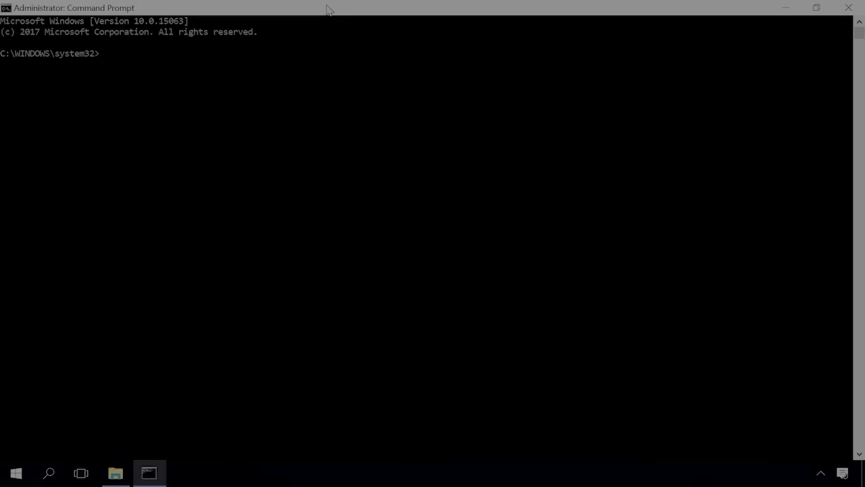
# Step: Start diskpart, list volumes and select volume 4, the USB drive
pyautogui.write('diskpart')
pyautogui.press('Return')
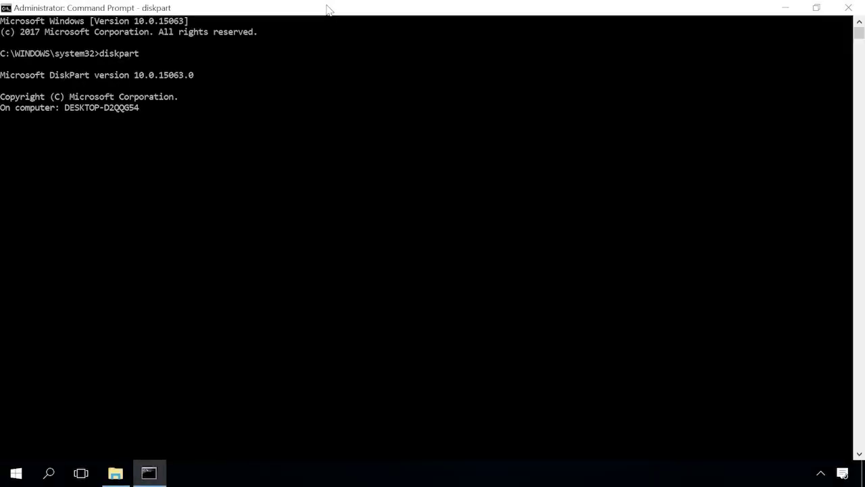
pyautogui.write('list volume')
pyautogui.press('Return')
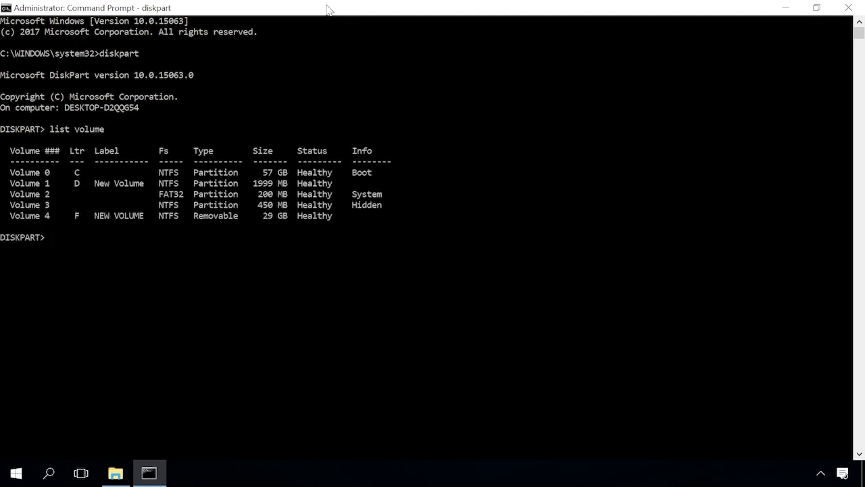
pyautogui.write('select volume 4')
pyautogui.press('Return')
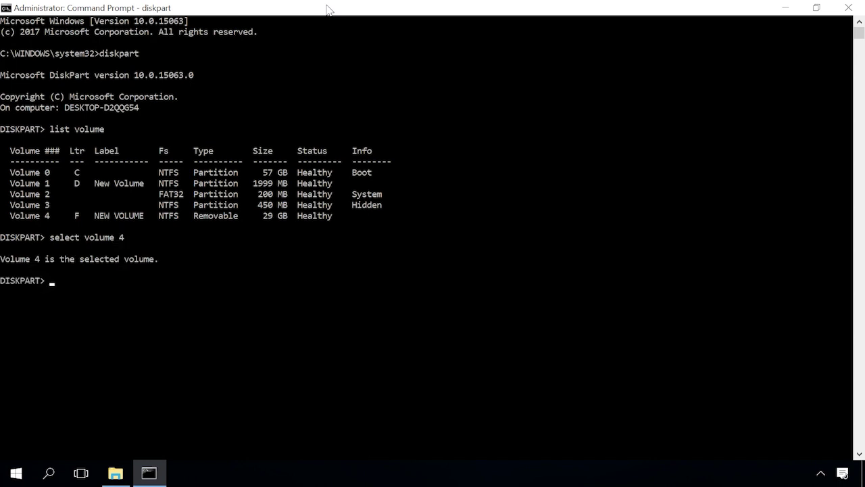
# Step: Shrink by 3000 MB, create a primary partition, quick-format it NTFS and assign letter K
pyautogui.write('shrink desired=3000')
pyautogui.press('Return')
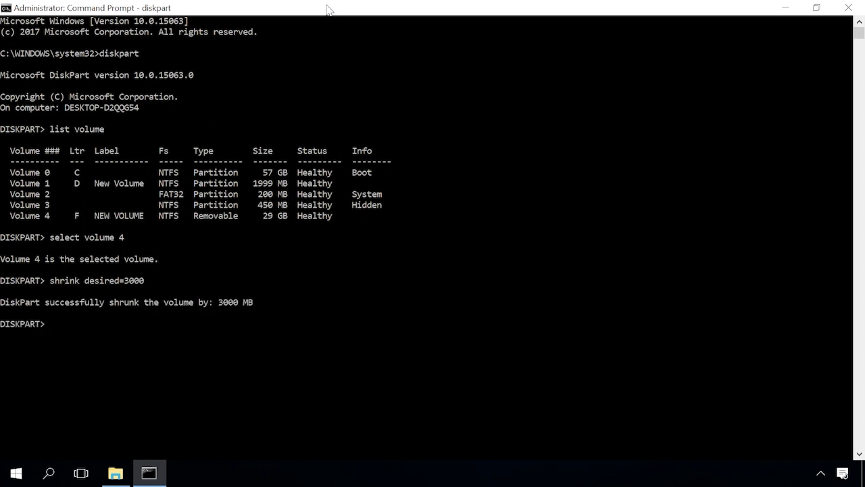
pyautogui.write('create partition pri')
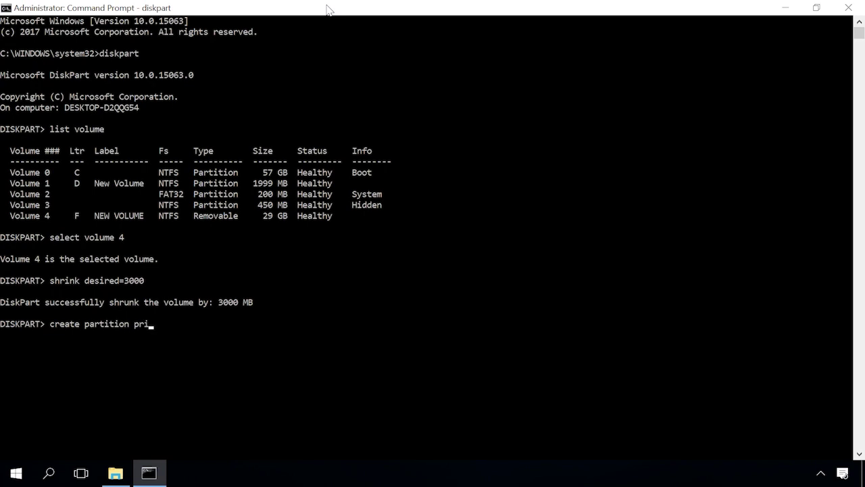
pyautogui.write('mary')
pyautogui.press('Return')
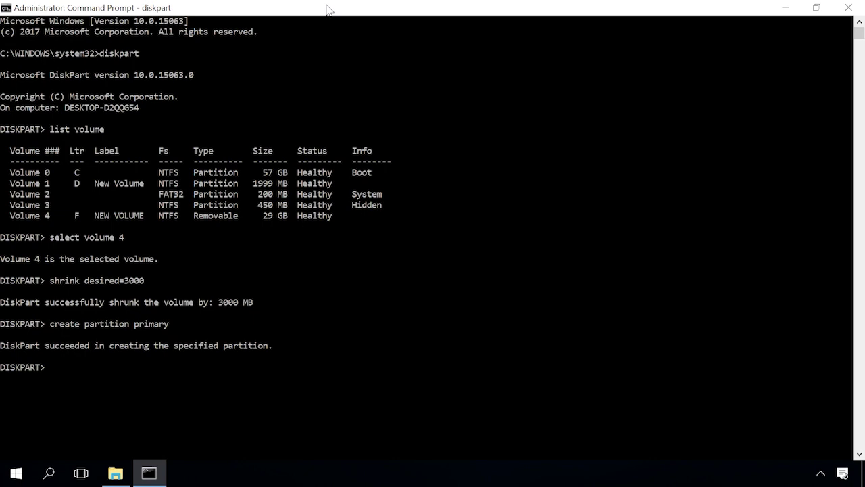
pyautogui.write('format')
pyautogui.write(' fs-')
pyautogui.write('ntfs qu')
pyautogui.write('ick')
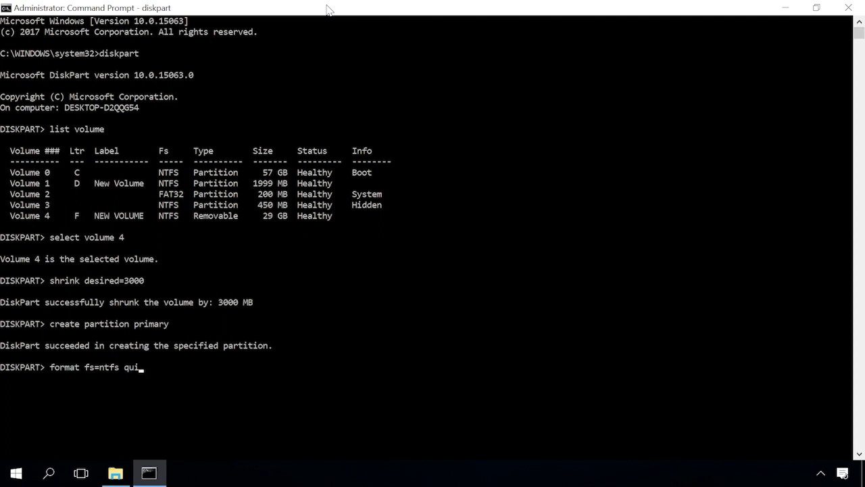
pyautogui.press('Return')
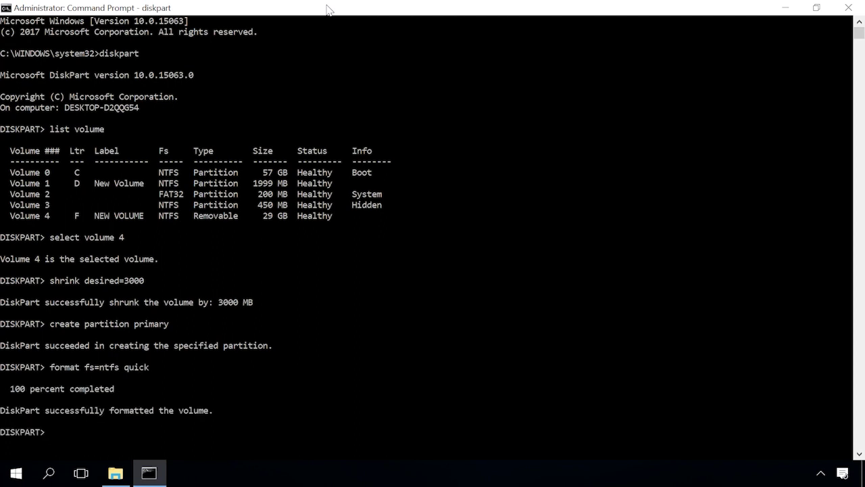
pyautogui.write('assign letter=K')
pyautogui.press('Return')
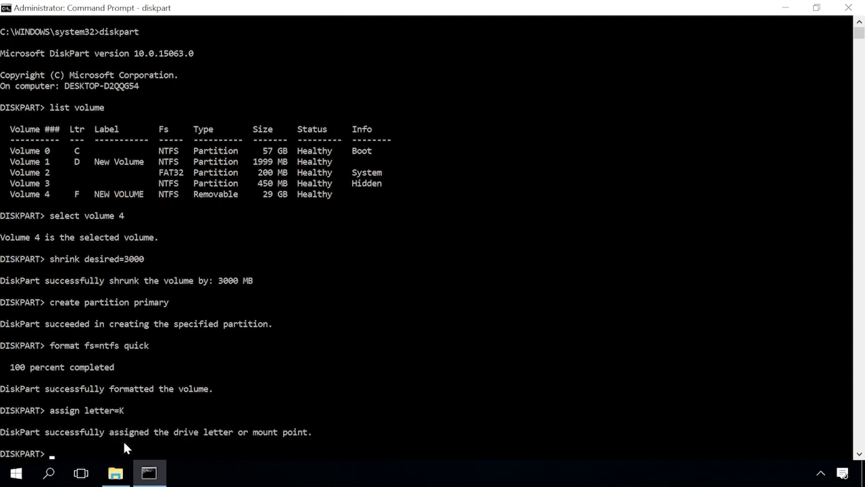
# Step: Check the USB Drive (K:) and NEW VOLUME (F:) entries in This PC
pyautogui.click(115, 472)
pyautogui.click(741, 116)
pyautogui.click(628, 132)
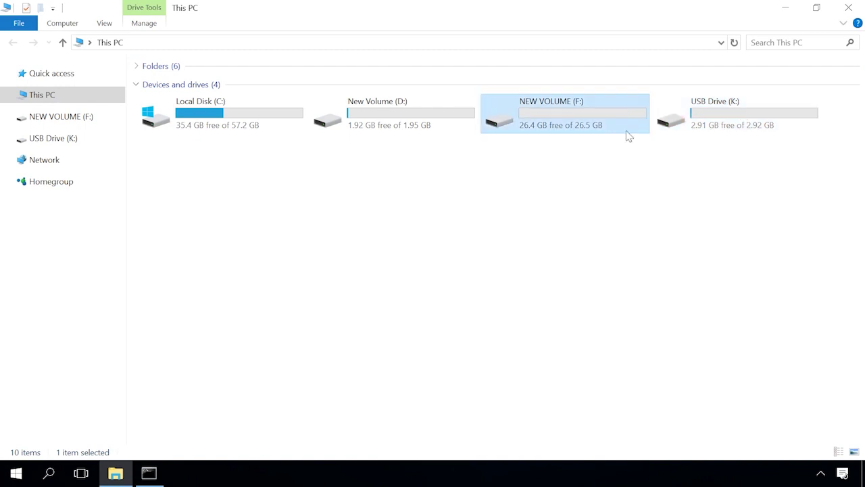
pyautogui.click(638, 161)
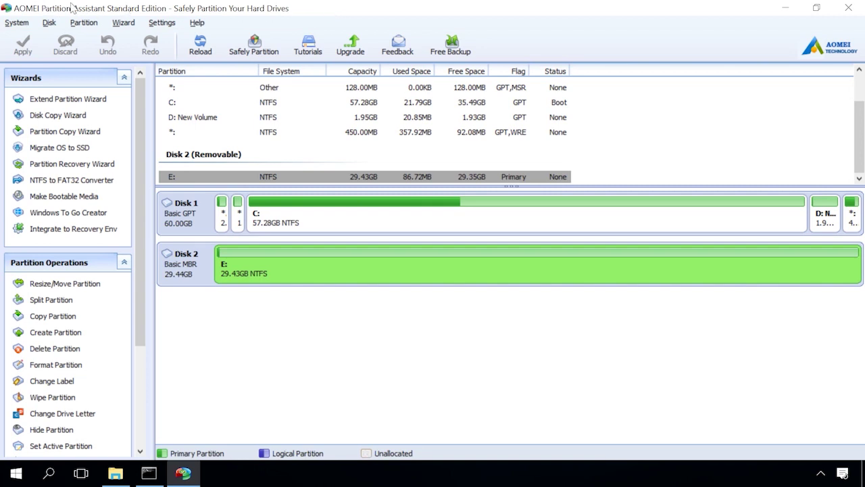
# Step: Split partition E: in AOMEI, setting the new partition size to 5.00 GB
pyautogui.rightClick(377, 257)
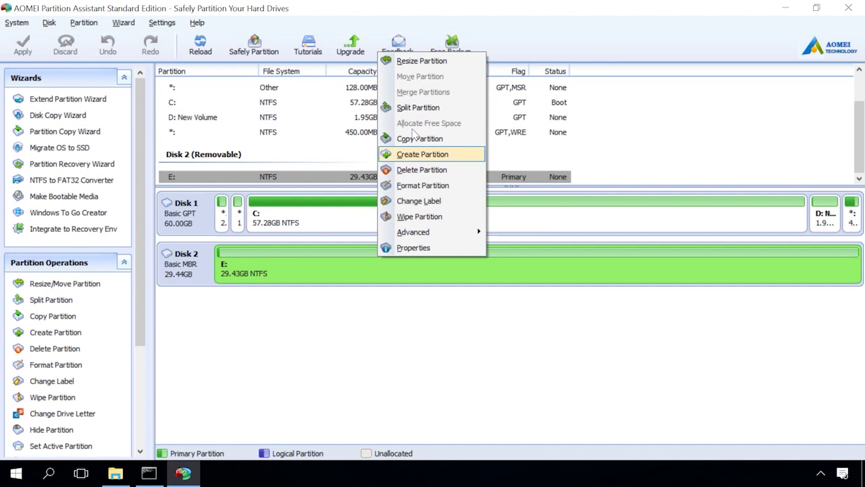
pyautogui.click(408, 108)
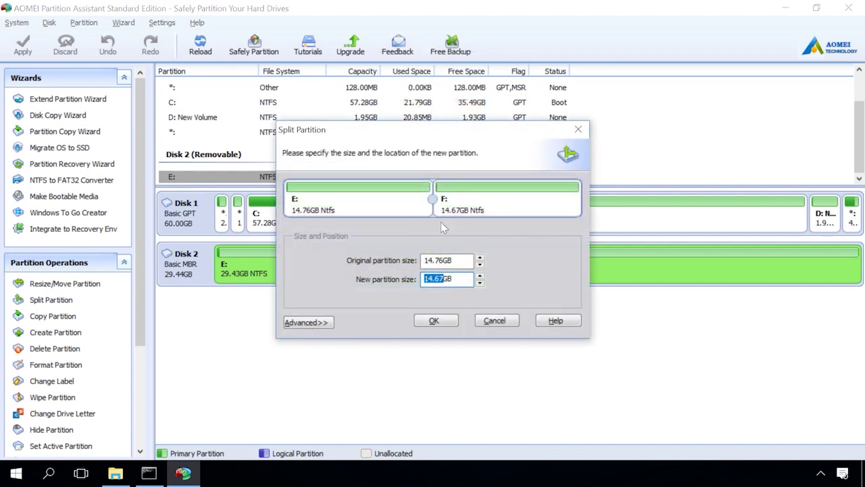
pyautogui.click(424, 279)
pyautogui.press('BackSpace')
pyautogui.press('Delete')
pyautogui.press('Delete')
pyautogui.press('Delete')
pyautogui.press('Delete')
pyautogui.write('5.00')
pyautogui.click(436, 320)
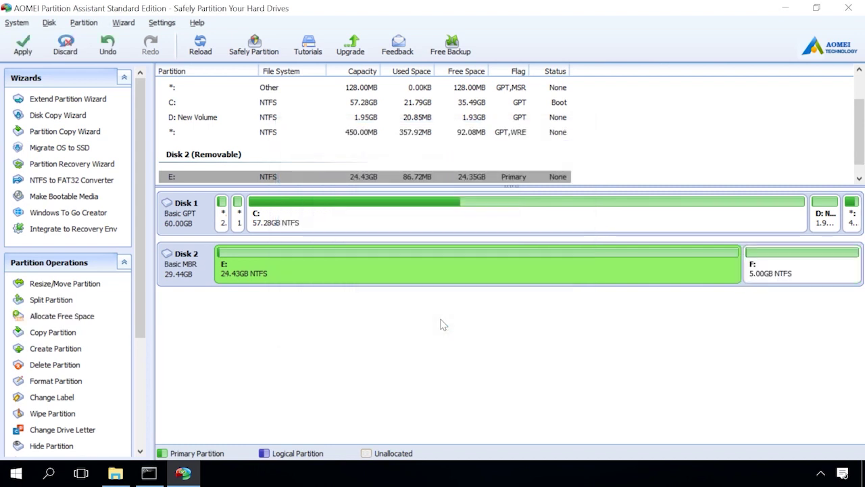
# Step: Apply and proceed with the pending split, confirm it, and dismiss the completion message
pyautogui.click(30, 48)
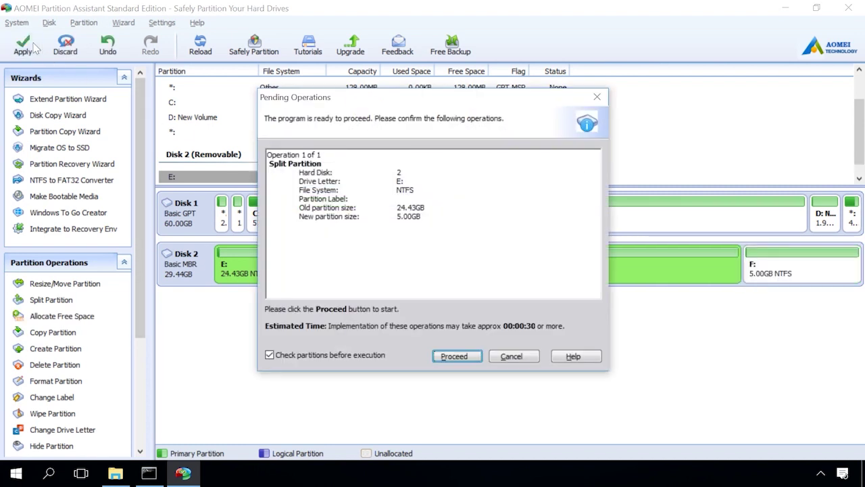
pyautogui.click(455, 356)
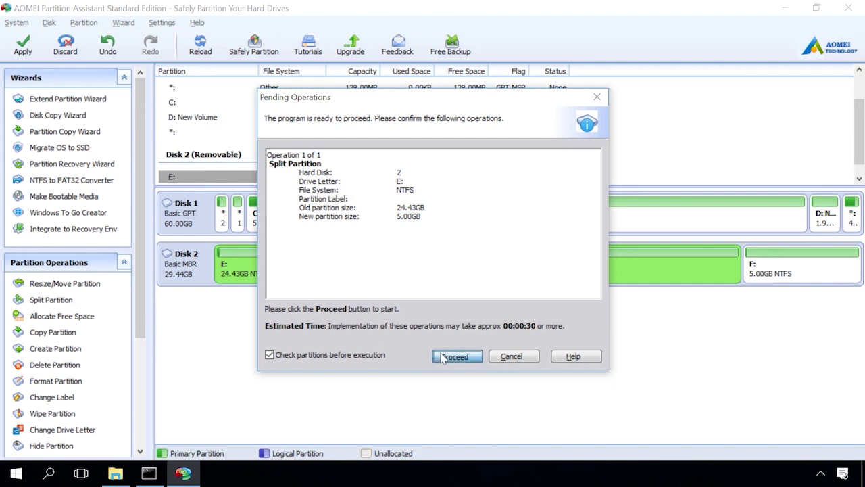
pyautogui.click(413, 268)
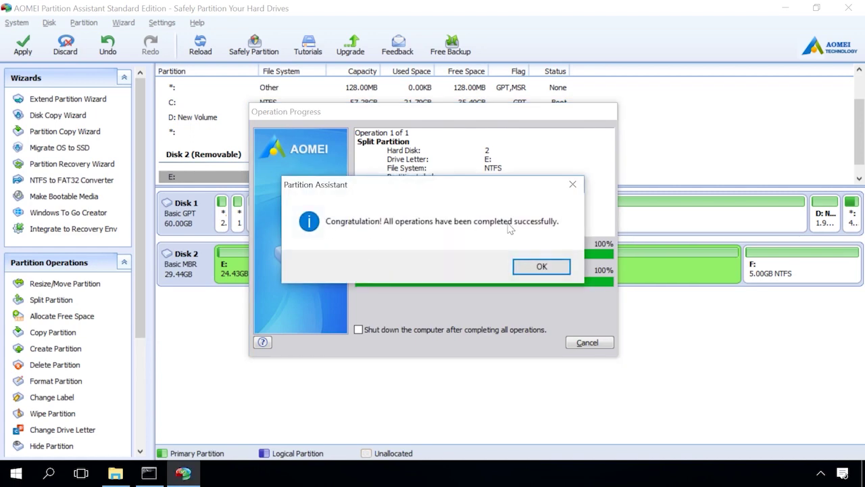
pyautogui.click(540, 268)
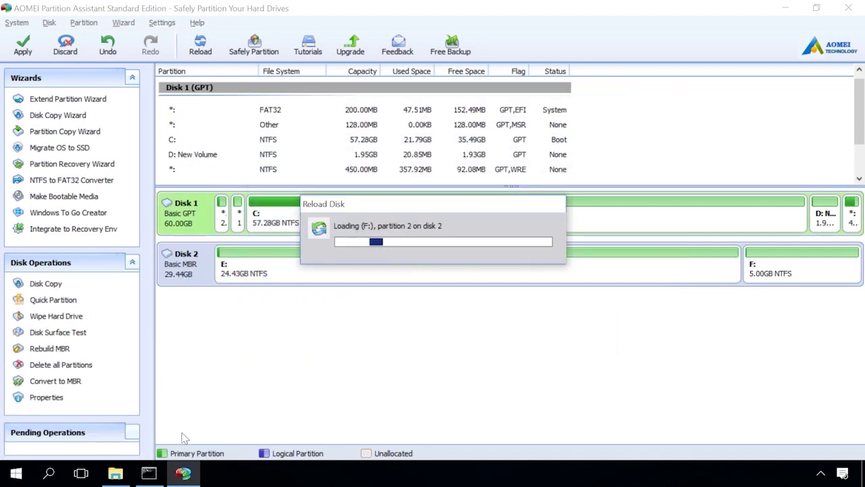
# Step: Inspect USB Drive (F:) and (E:) in This PC, then bring Disk Management back to the front
pyautogui.press('super+e')
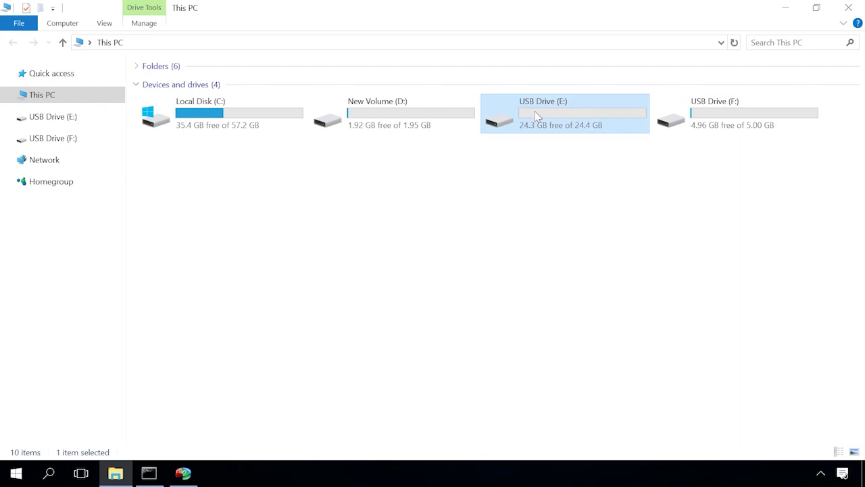
pyautogui.click(708, 116)
pyautogui.click(683, 183)
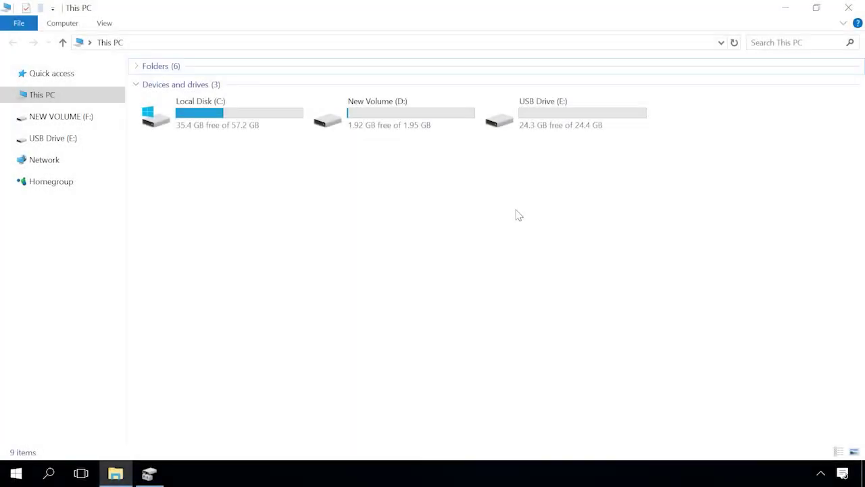
pyautogui.click(640, 123)
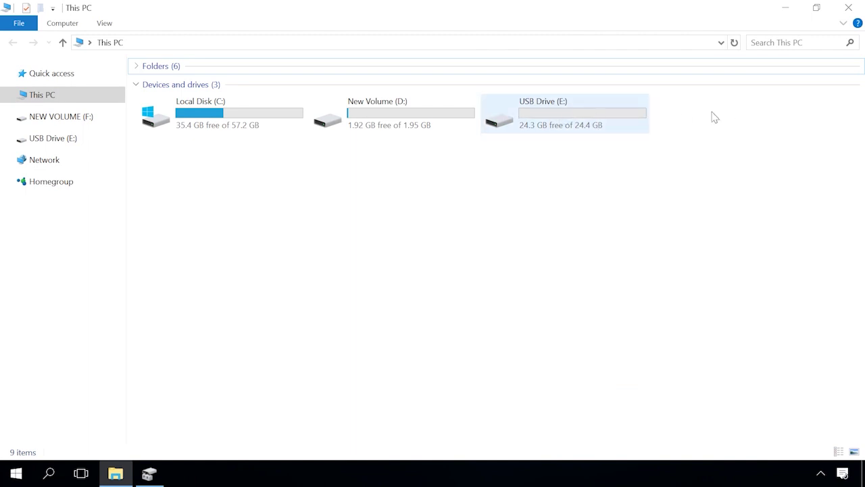
pyautogui.click(675, 115)
pyautogui.click(161, 476)
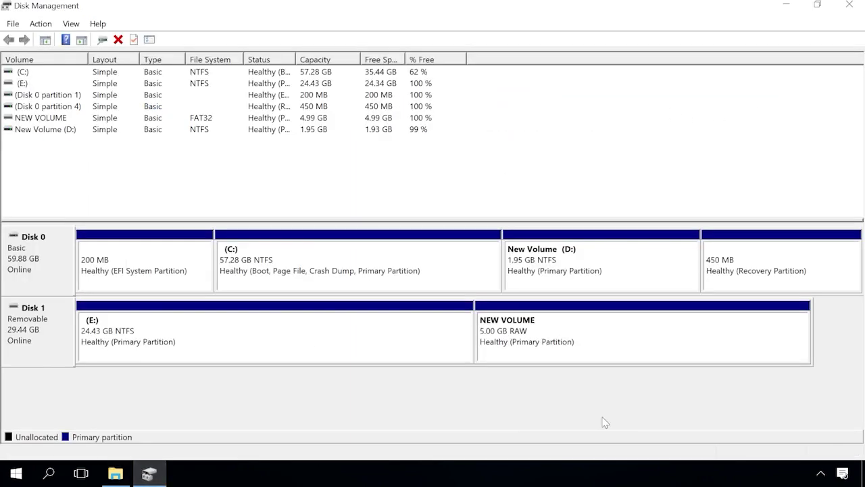
# Step: Quick-format the 5.00 GB RAW NEW VOLUME partition as NTFS, confirming the data-erase warning
pyautogui.rightClick(691, 307)
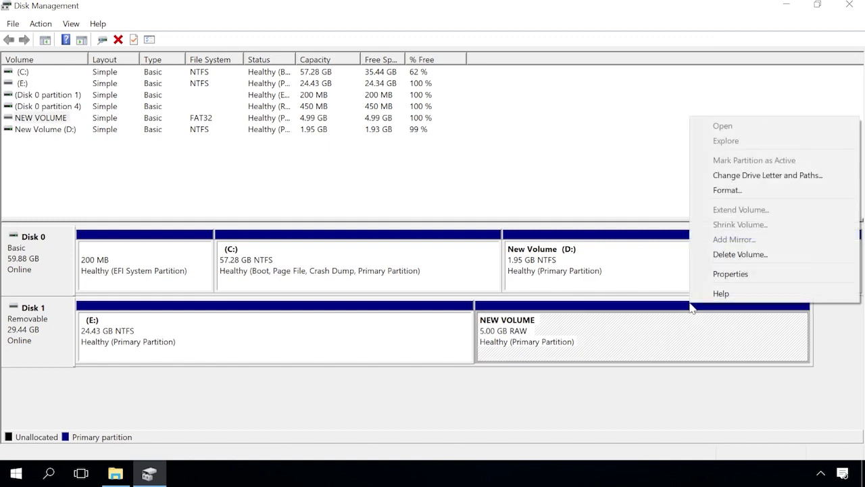
pyautogui.click(727, 189)
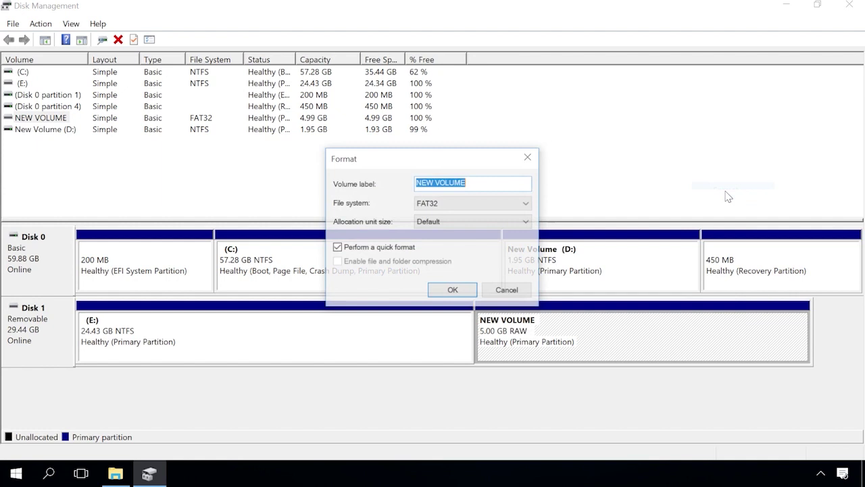
pyautogui.click(483, 206)
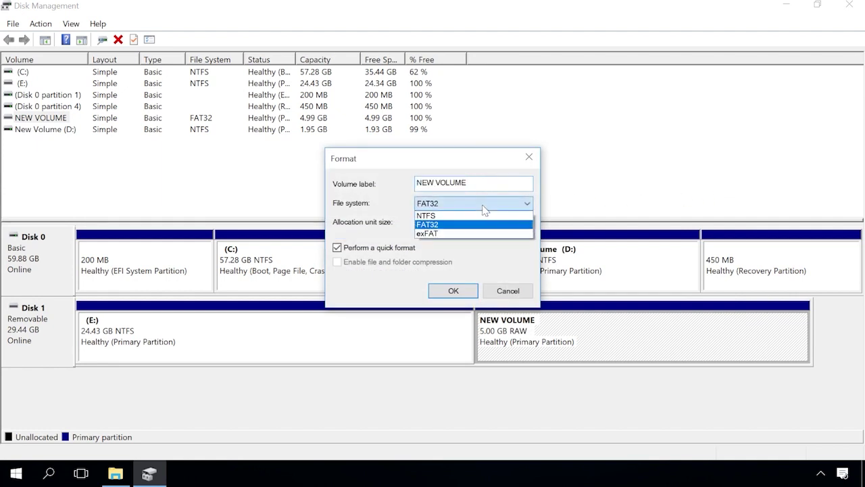
pyautogui.click(449, 215)
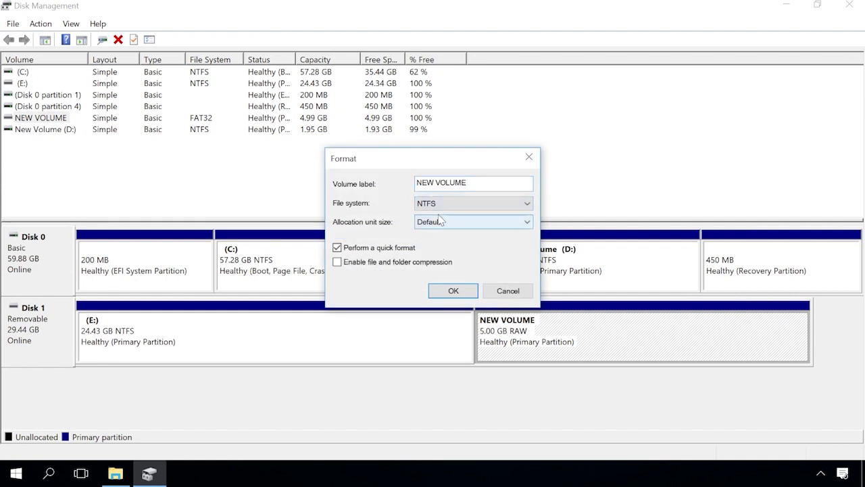
pyautogui.click(452, 290)
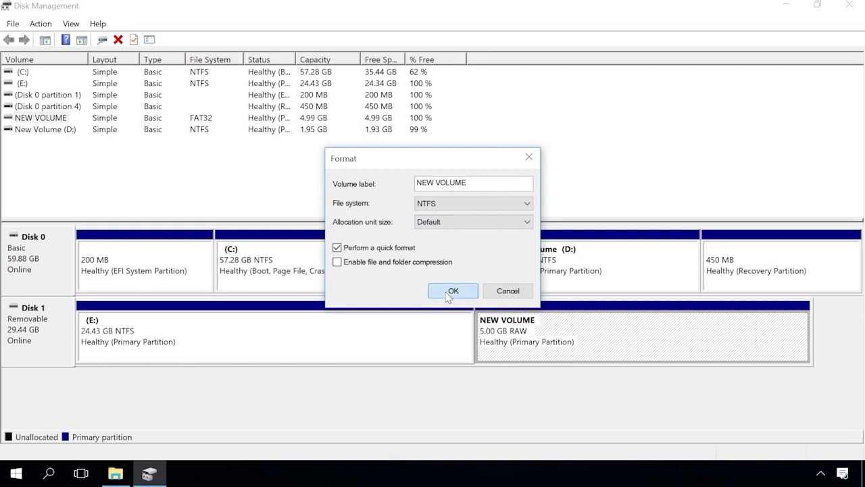
pyautogui.click(473, 289)
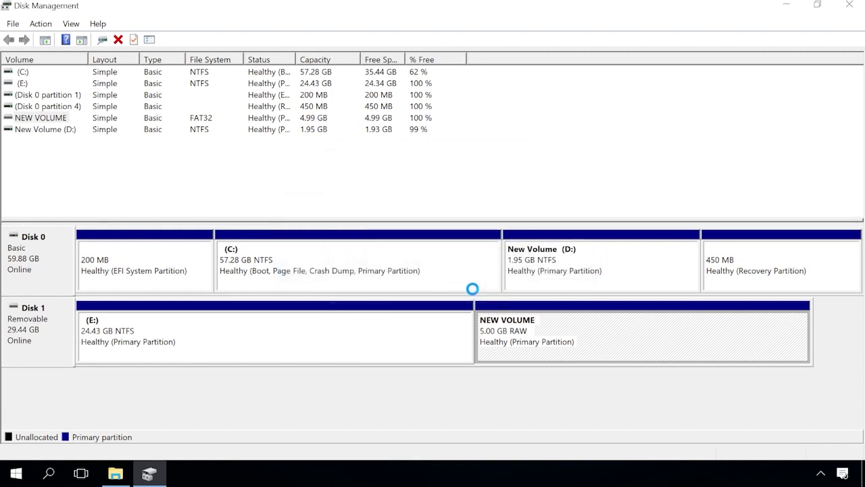